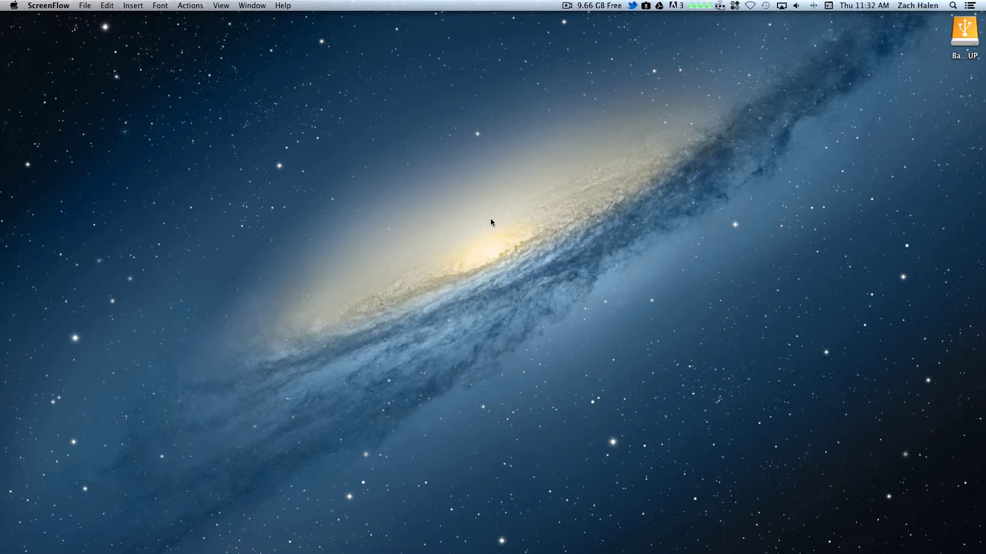
Step: Open Notification Center from the menu bar, which shows 'No New Notifications'
left_click(970, 5)
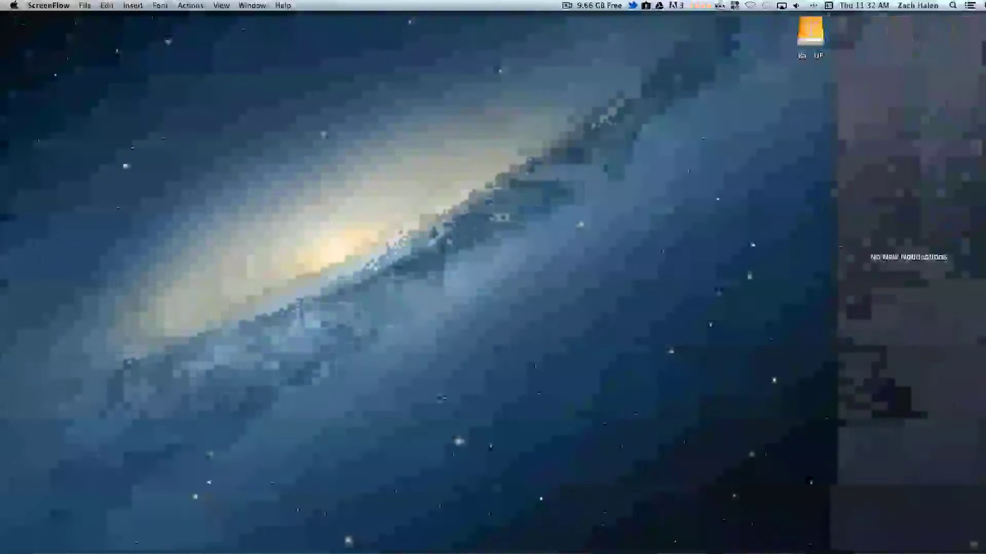
scroll(917, 134, "up", 3)
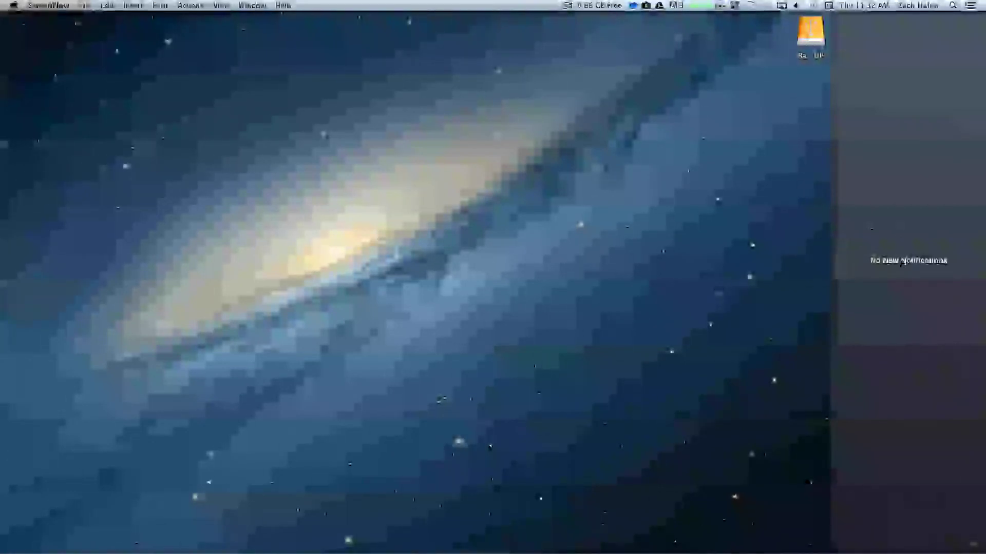
Step: Close Notification Center and bring up the NCbackgrounder web page from the Dock
left_click(768, 251)
mouse_move(171, 514)
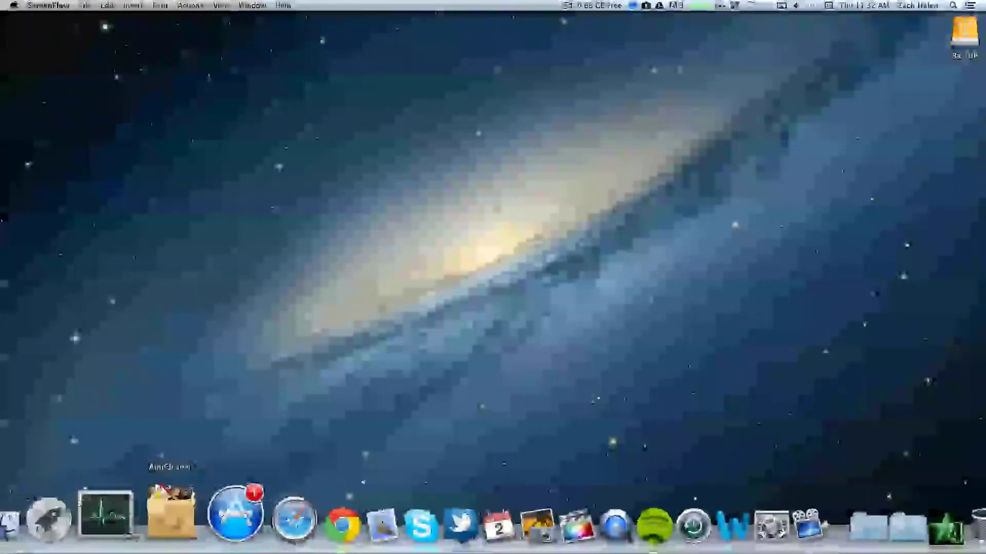
left_click(285, 520)
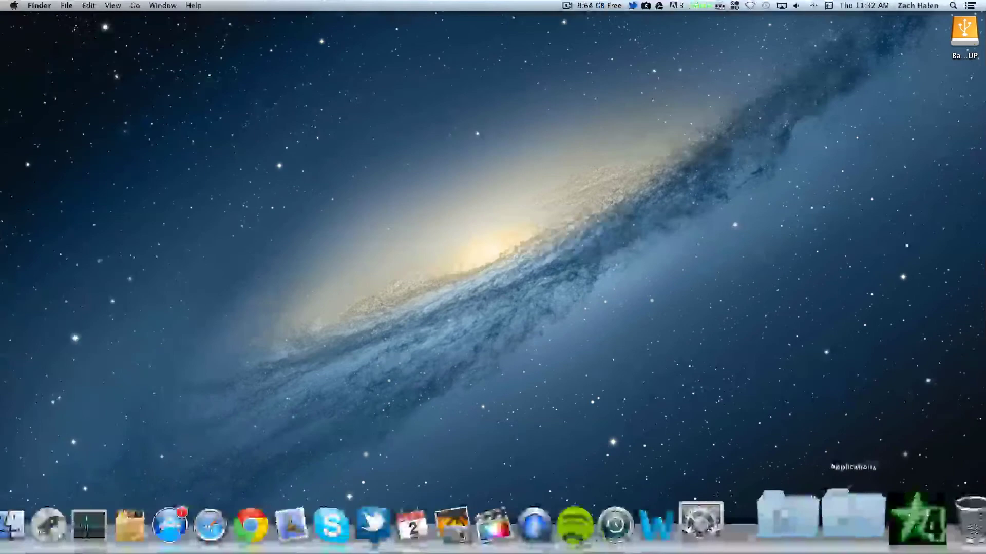
Step: Launch NCbackgrounder from the Applications grid in the Dock
left_click(852, 514)
scroll(745, 317, "down", 5)
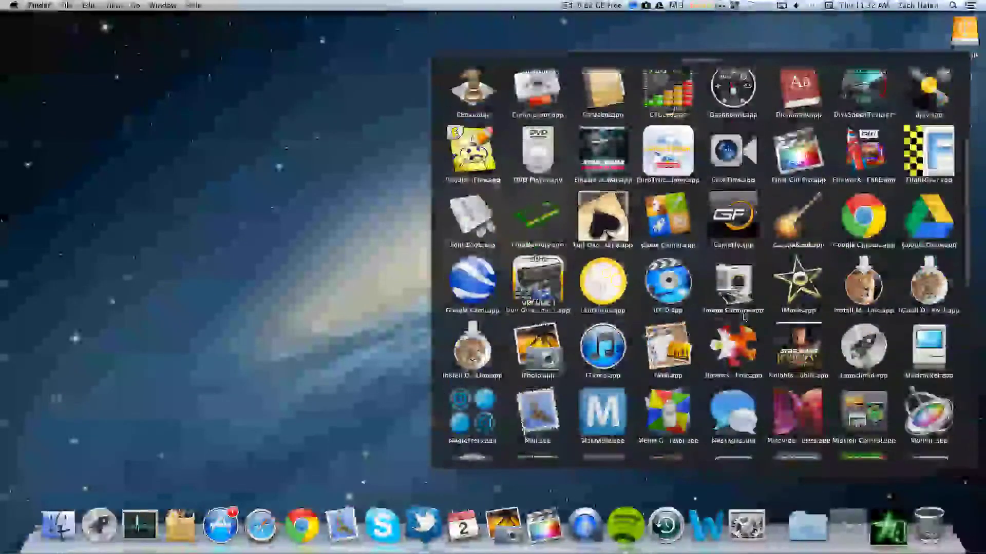
scroll(745, 317, "down", 3)
left_click(603, 356)
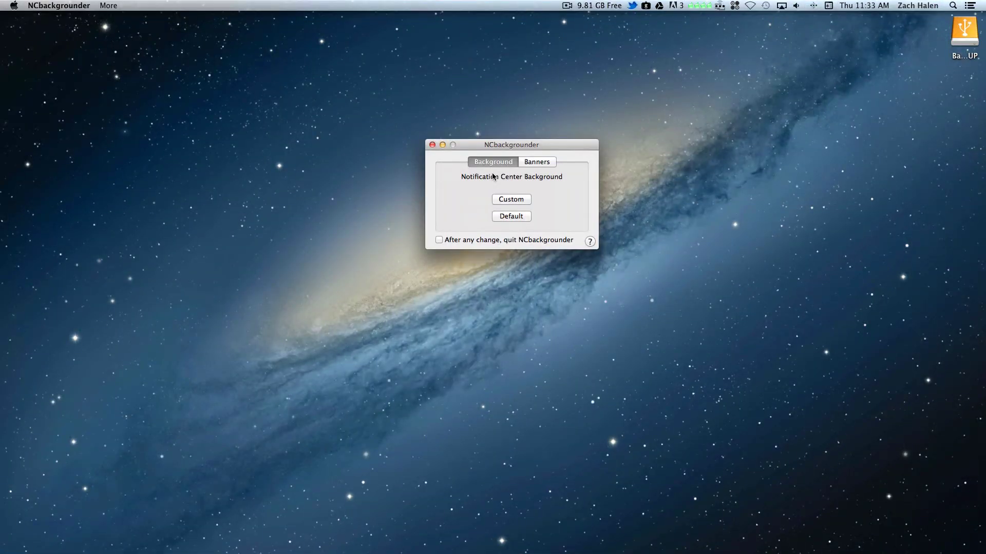
Step: Choose the galaxy image from Desktop Pictures as the custom Notification Center background
left_click(511, 203)
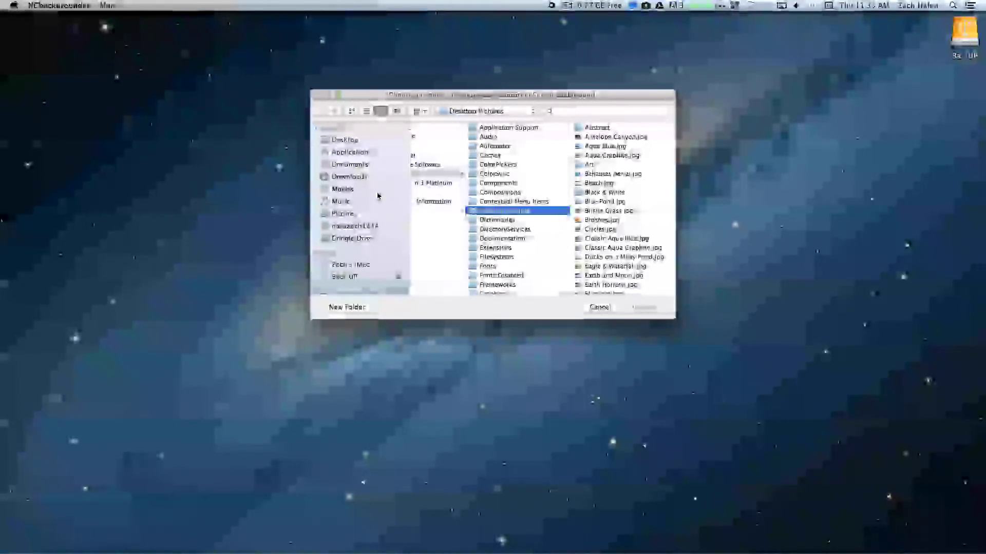
scroll(375, 198, "down", 3)
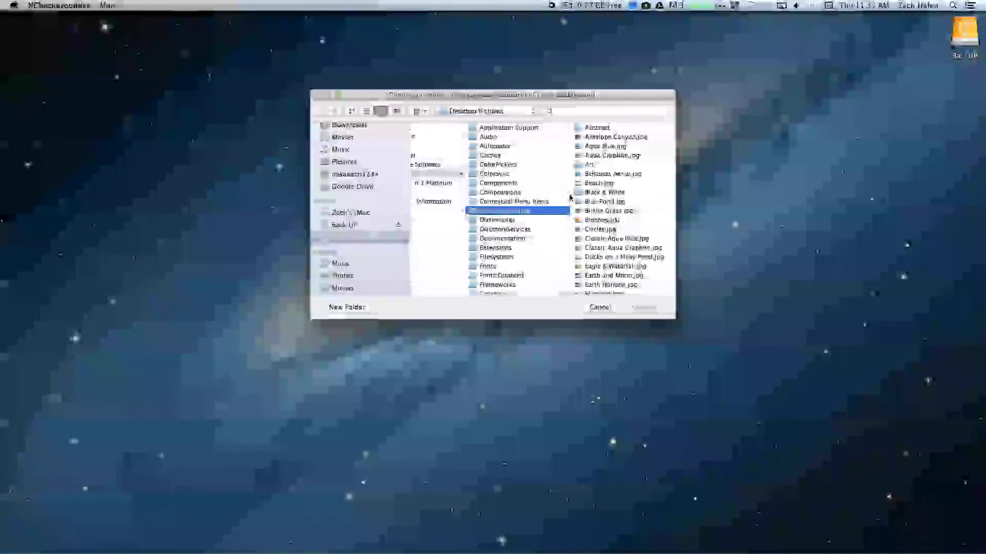
left_click(600, 220)
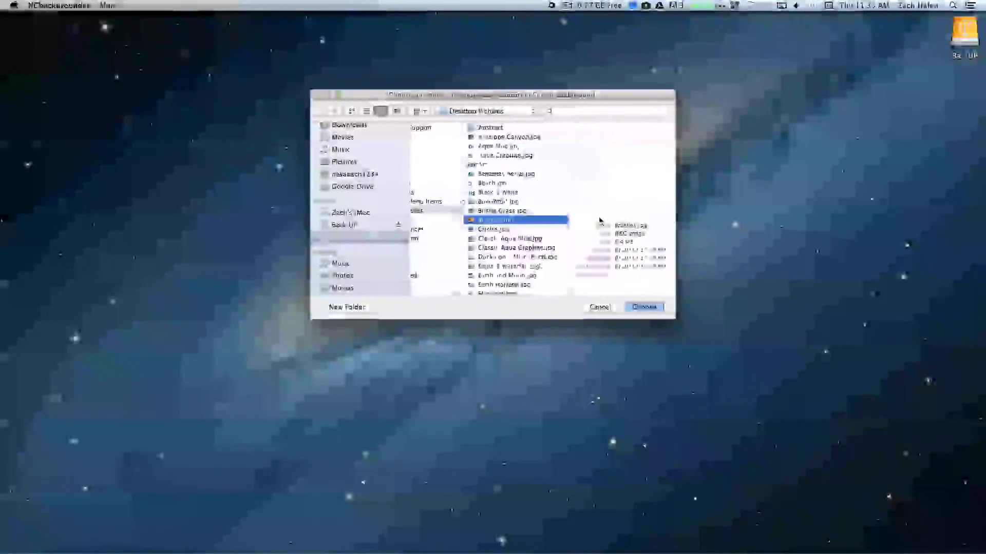
key("Down")
key("Down")
key("Down")
key("Down")
key("Down")
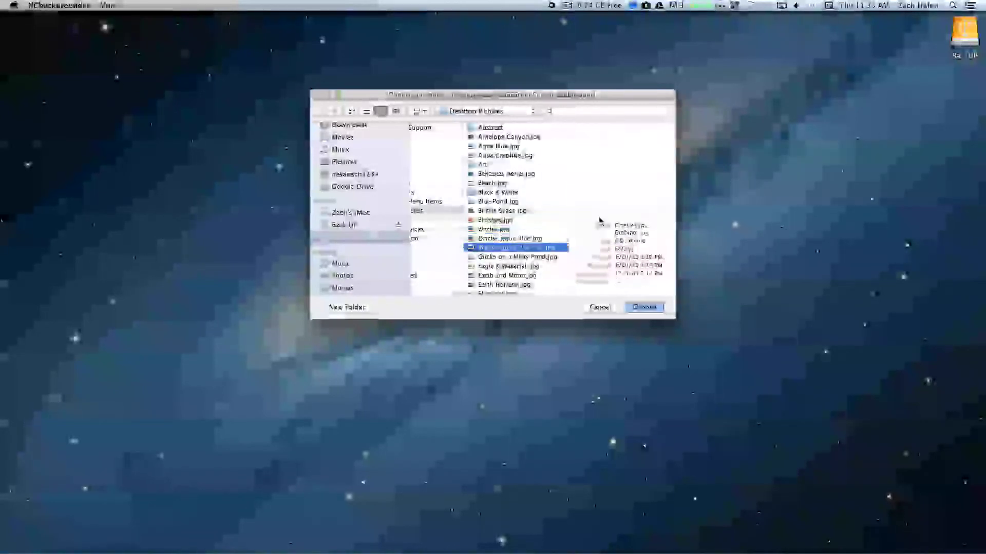
key("Down")
key("Down")
key("Down")
key("Down")
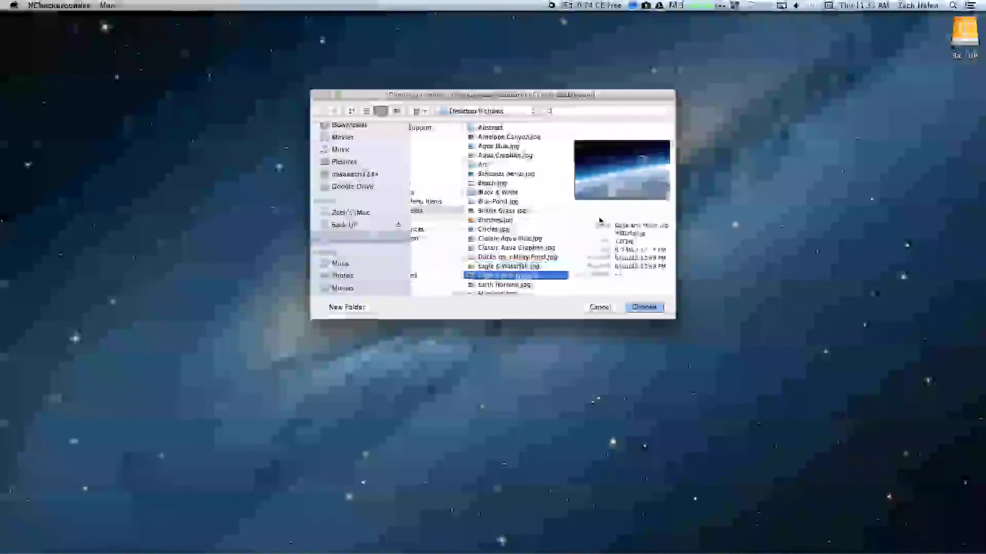
key("Down")
key("Down")
key("Down")
key("Down")
key("Down")
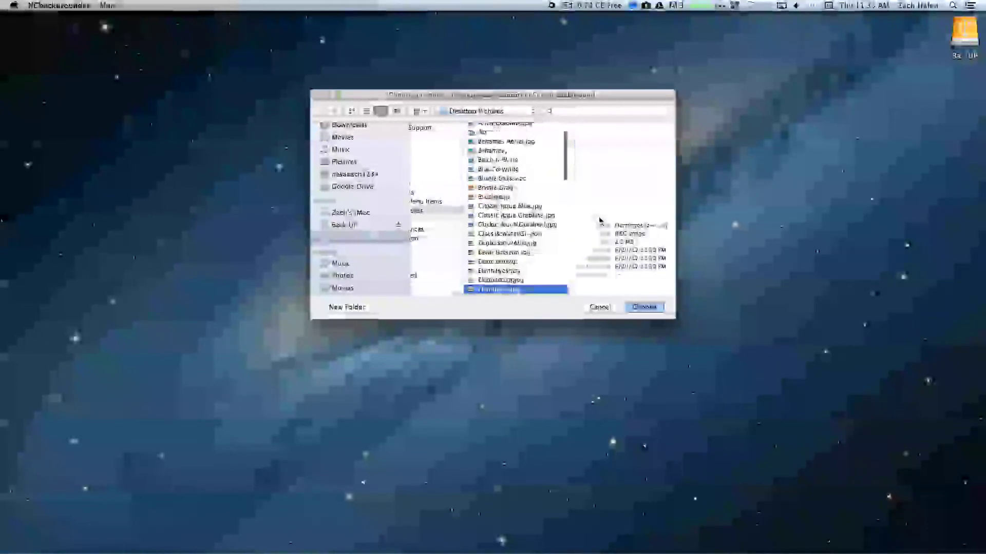
key("Down")
key("Down")
key("Down")
key("Down")
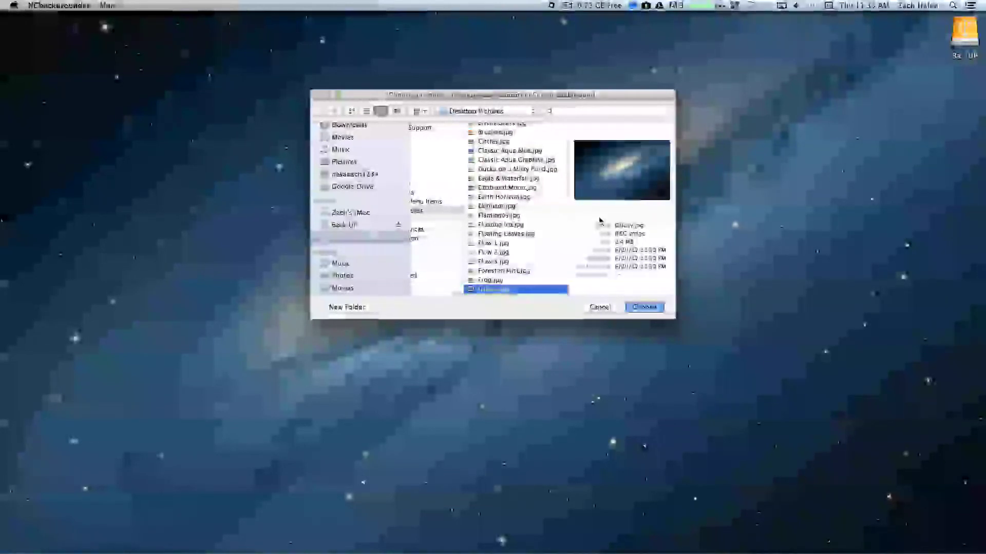
key("Return")
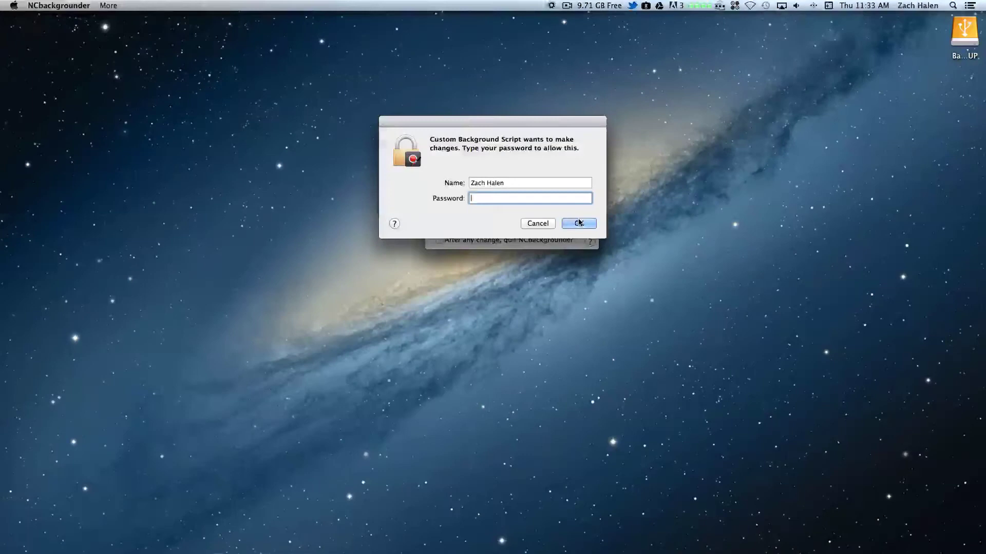
Step: Authorize the change with the admin password and verify the galaxy background in Notification Center
type("******")
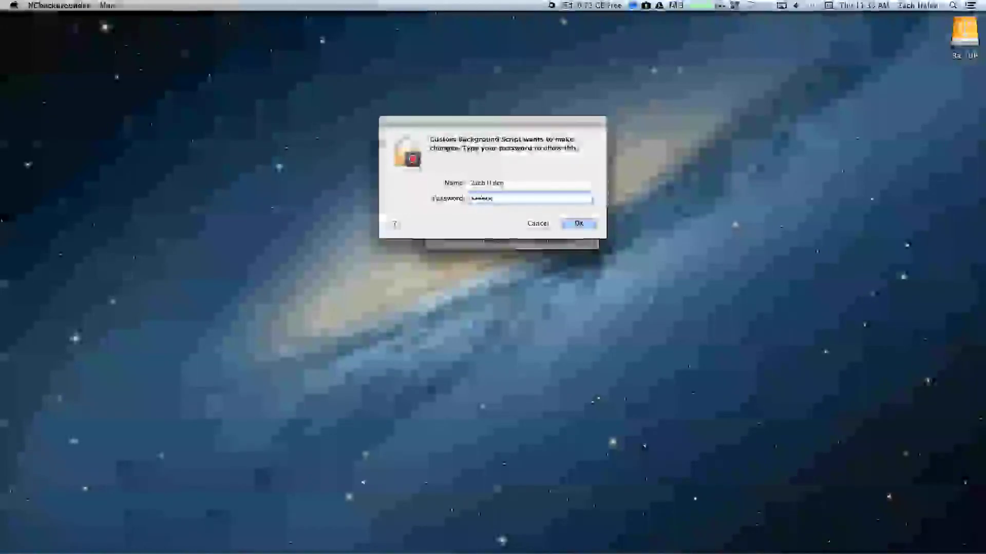
left_click(579, 223)
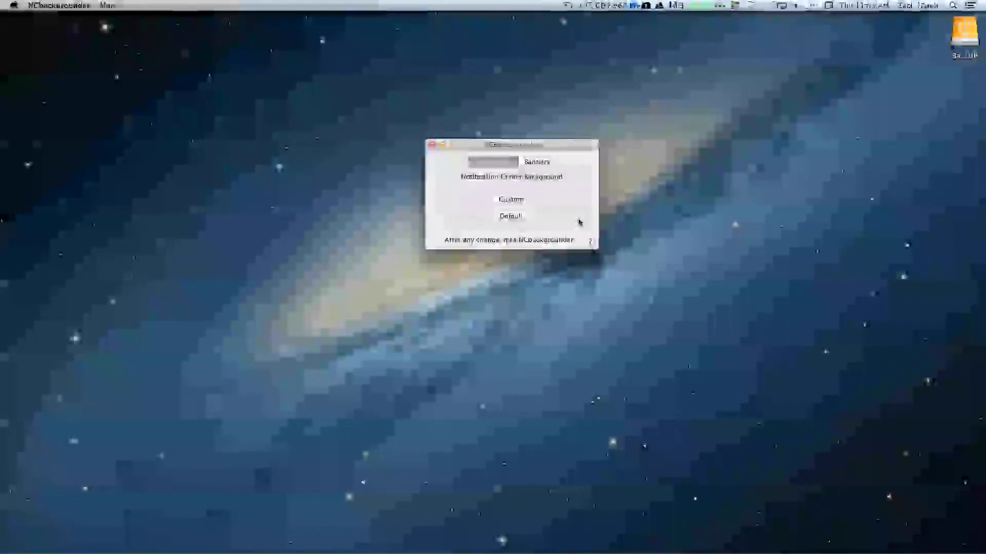
scroll(528, 235, "right", 5)
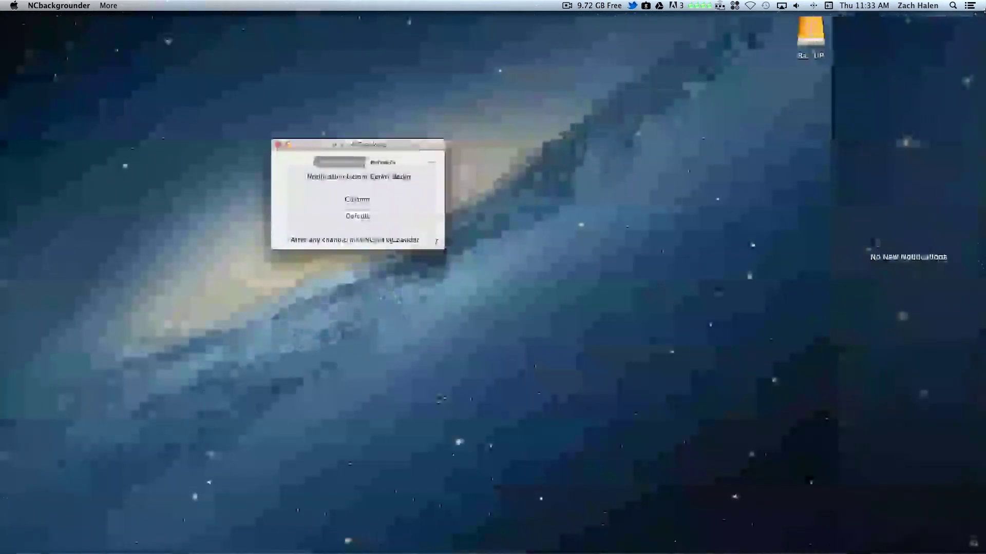
scroll(913, 145, "up", 3)
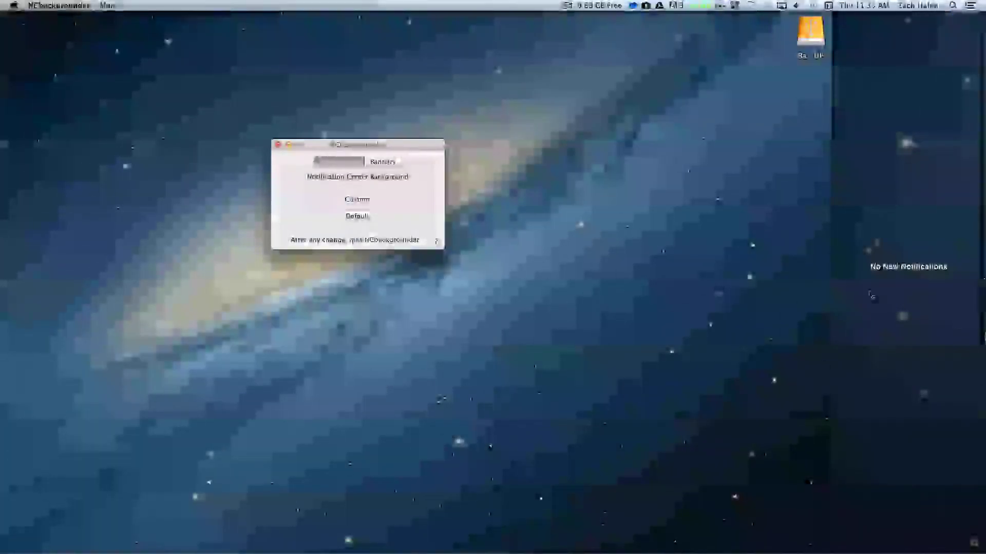
left_click(637, 273)
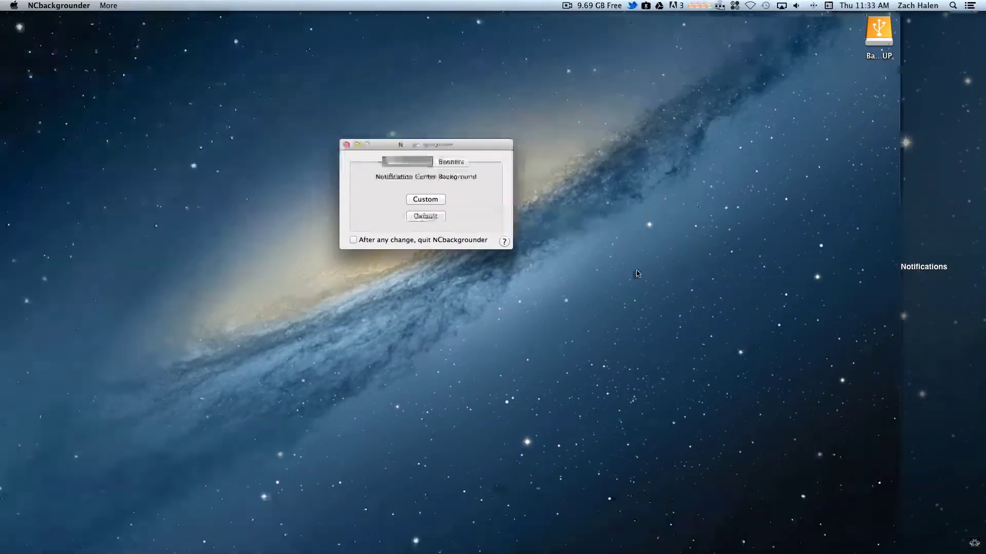
Step: Set the banners background to the Apple-logo .png from Google Drive, authorizing with the admin password
left_click(538, 162)
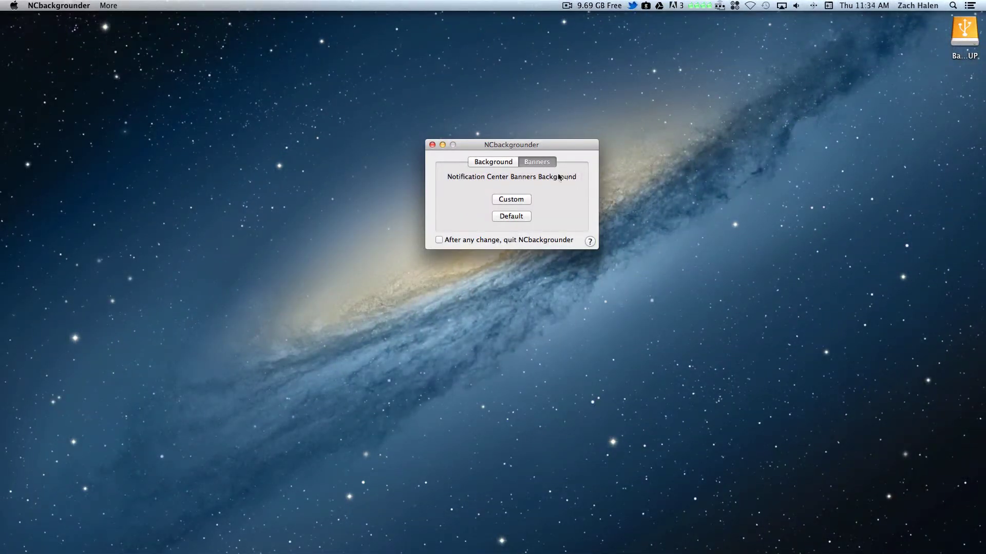
left_click(510, 199)
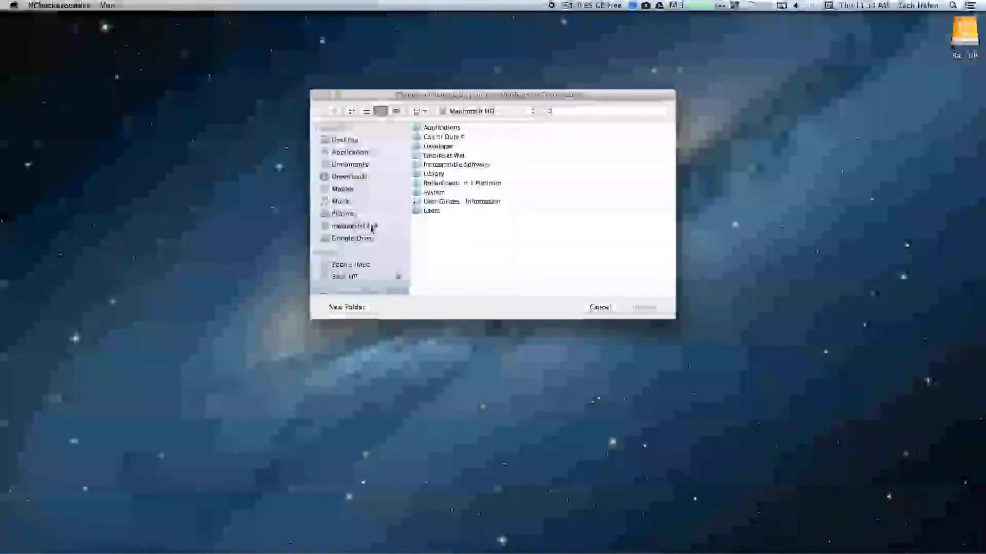
left_click(350, 213)
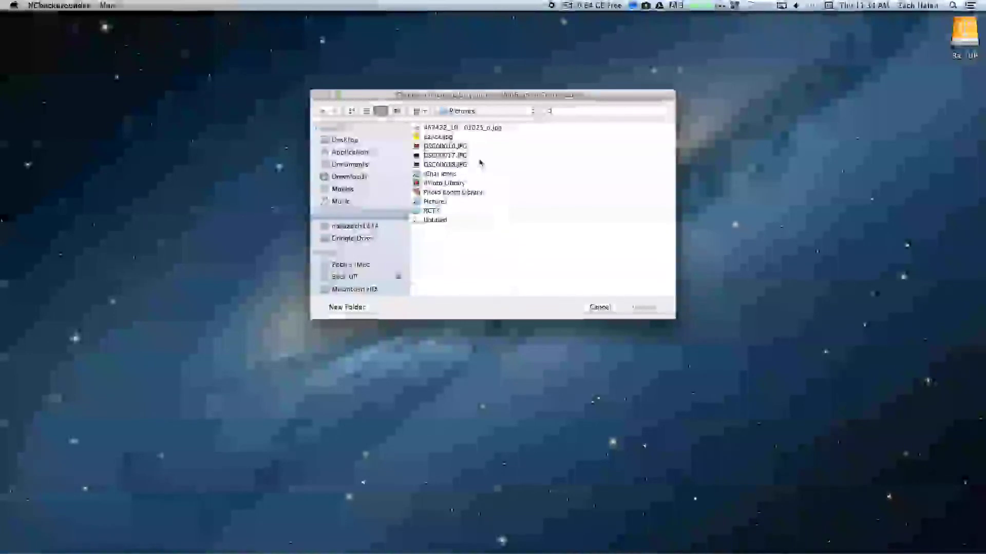
left_click(342, 189)
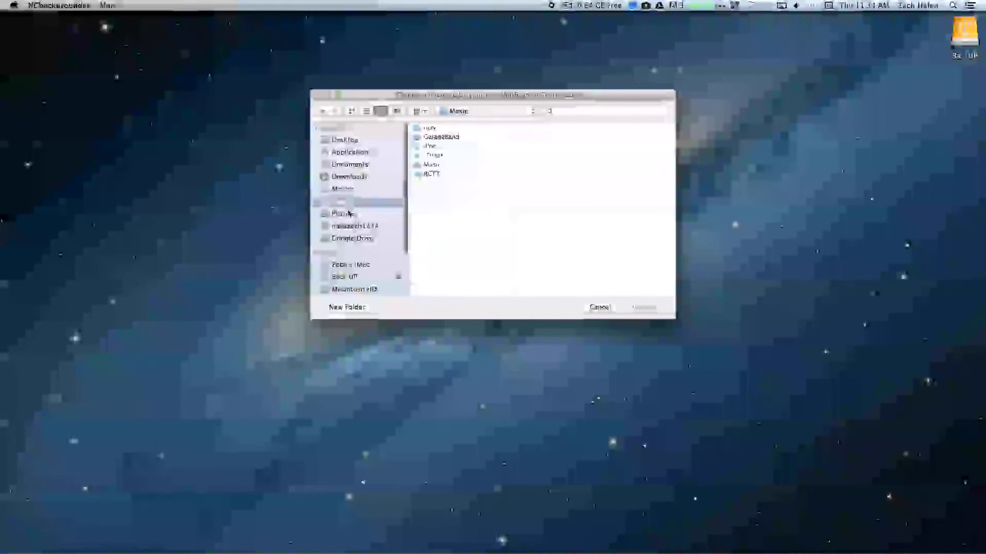
left_click(348, 203)
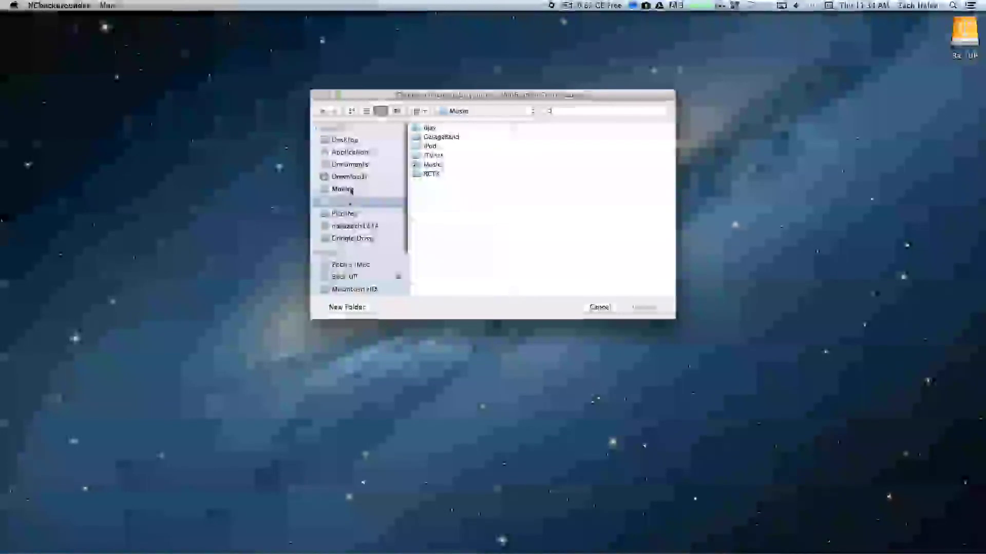
left_click(373, 239)
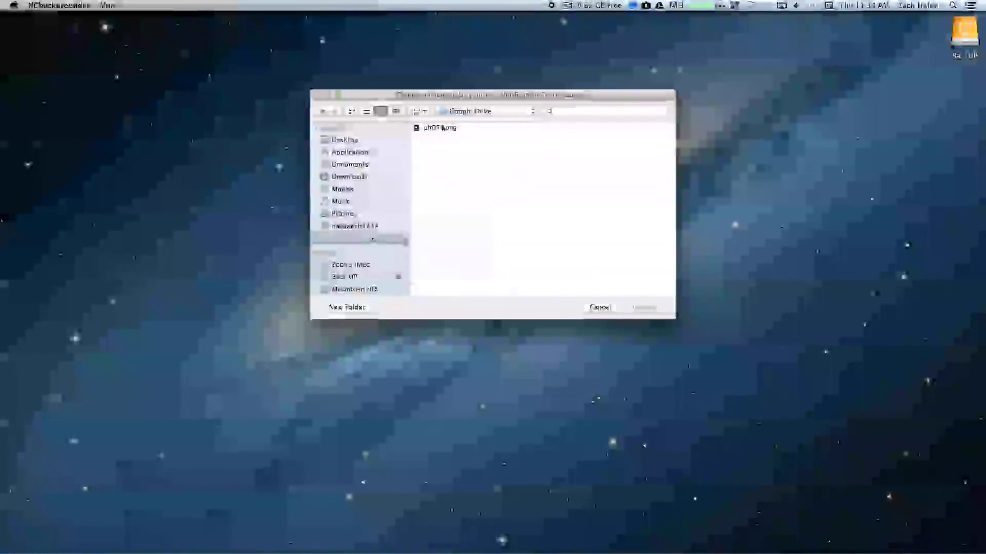
left_click(441, 128)
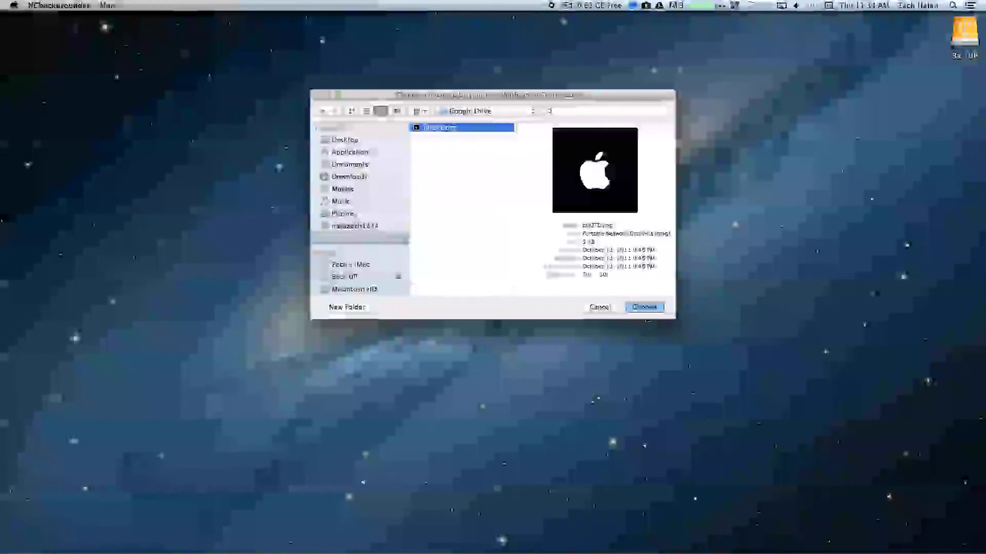
left_click(645, 307)
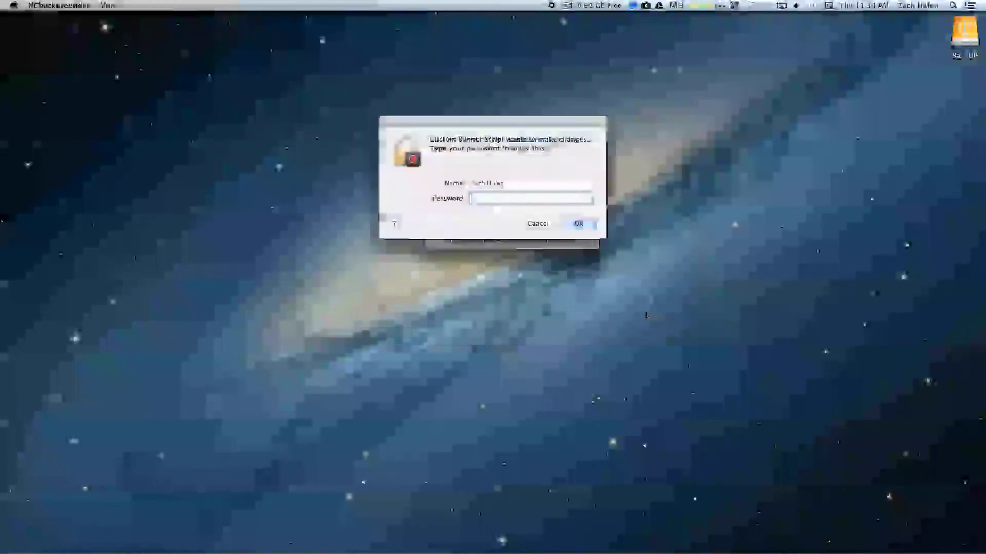
type("••••••")
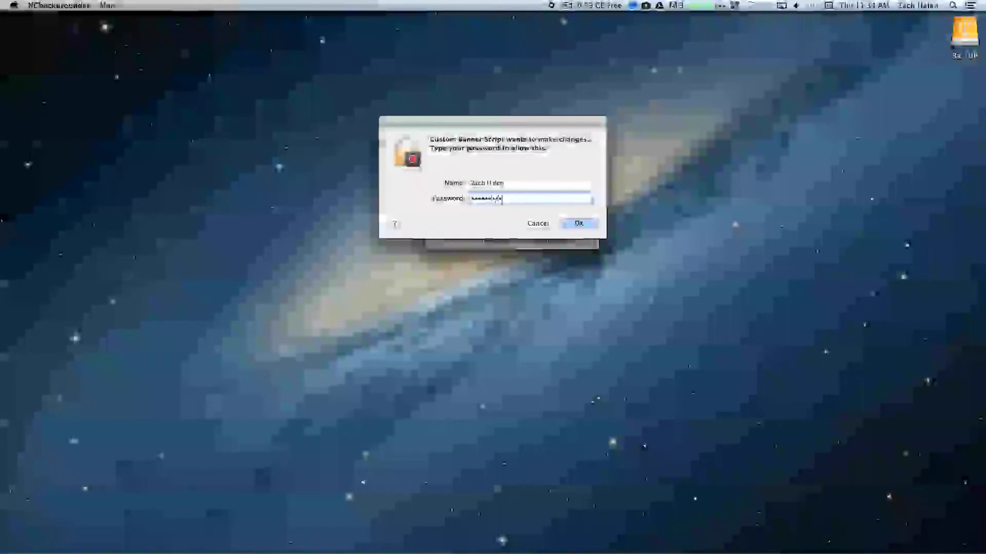
key("Return")
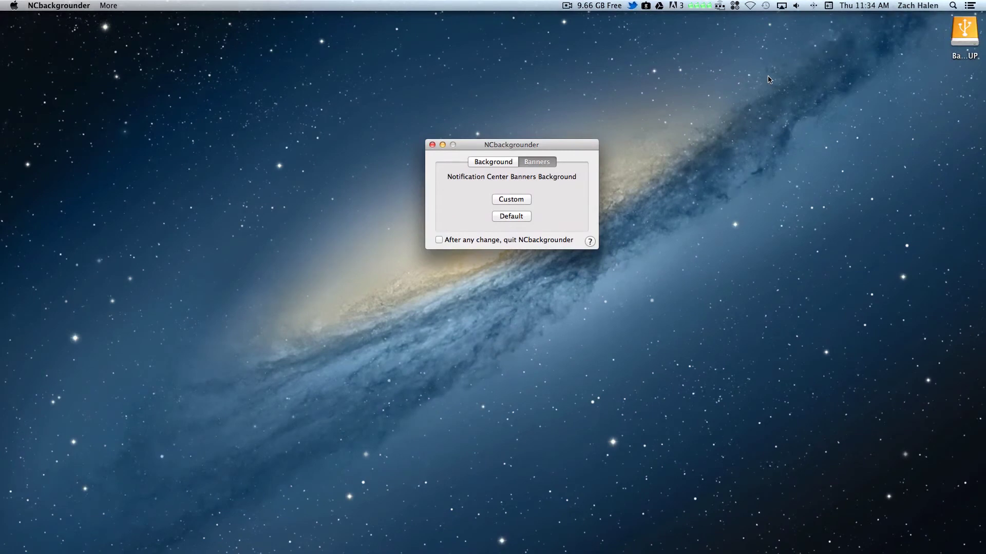
Step: Restore the default banners background, re-entering the admin password after the first rejection
left_click(524, 218)
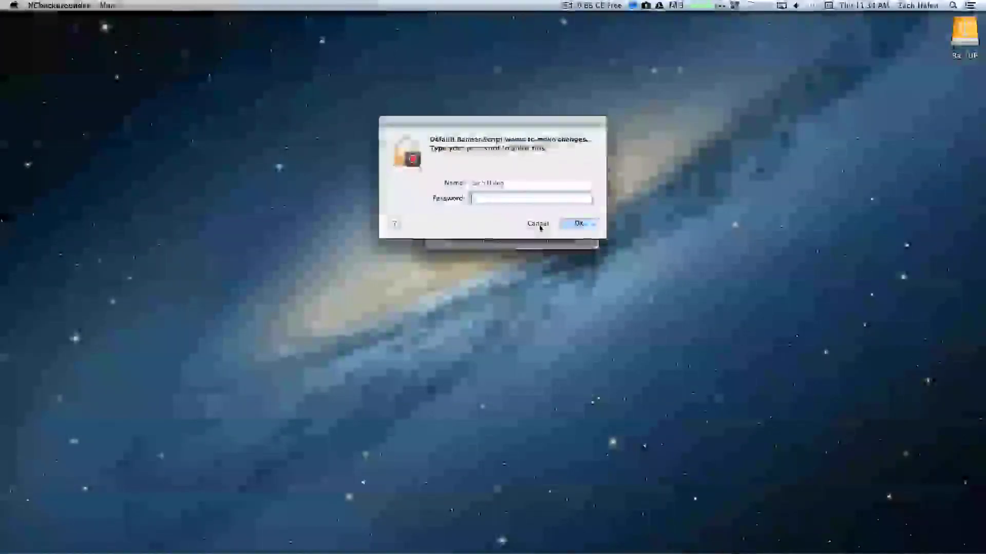
type("•••••")
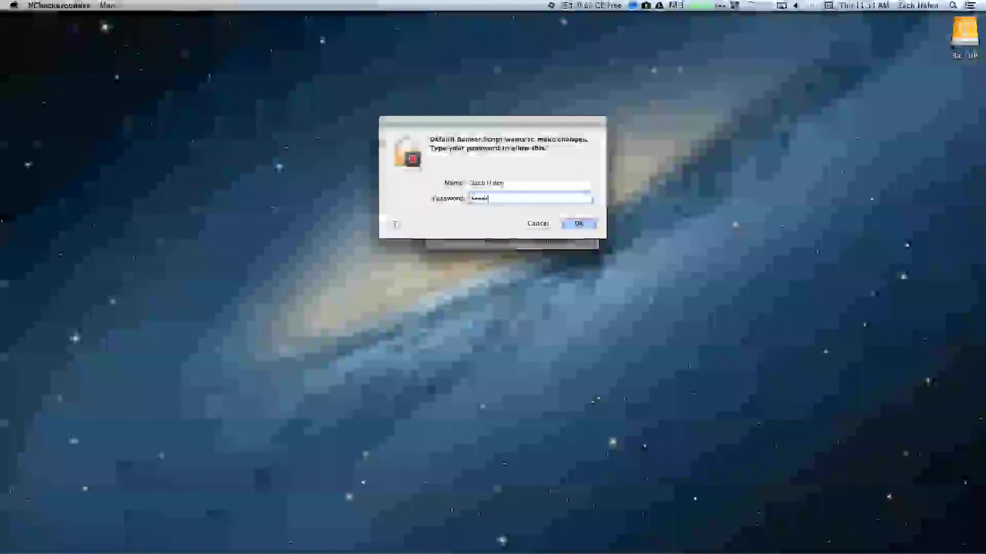
type("•••••••")
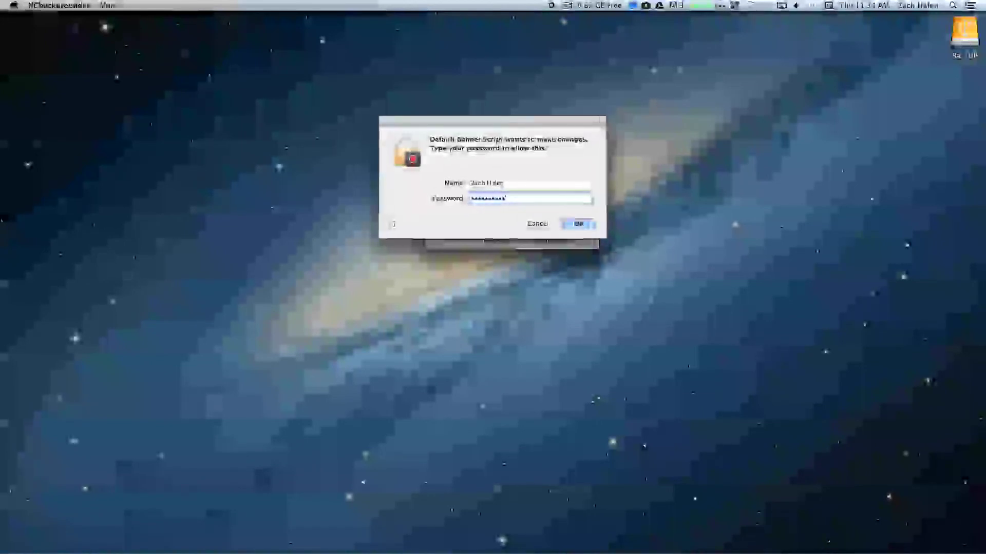
key("Return")
type("•••")
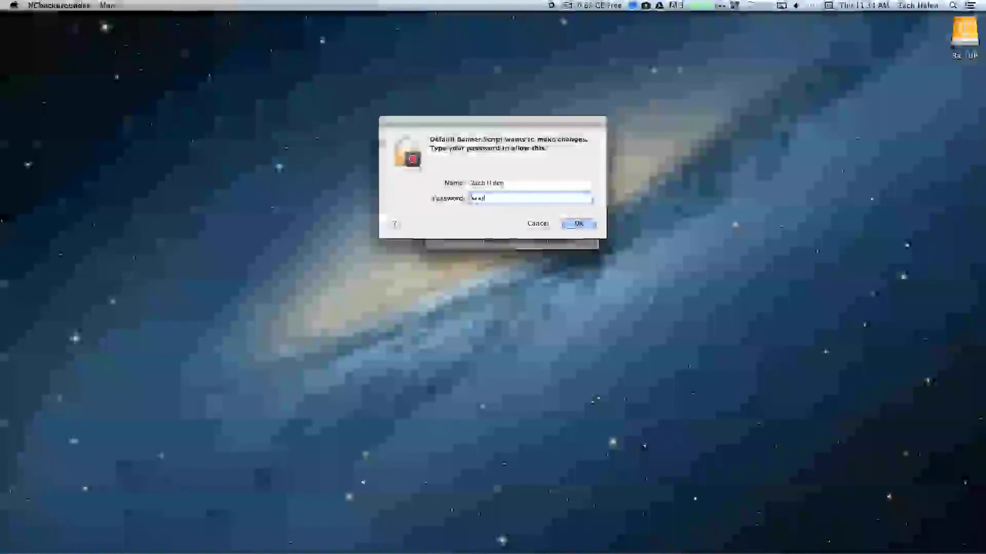
type("•••••••••")
key("Return")
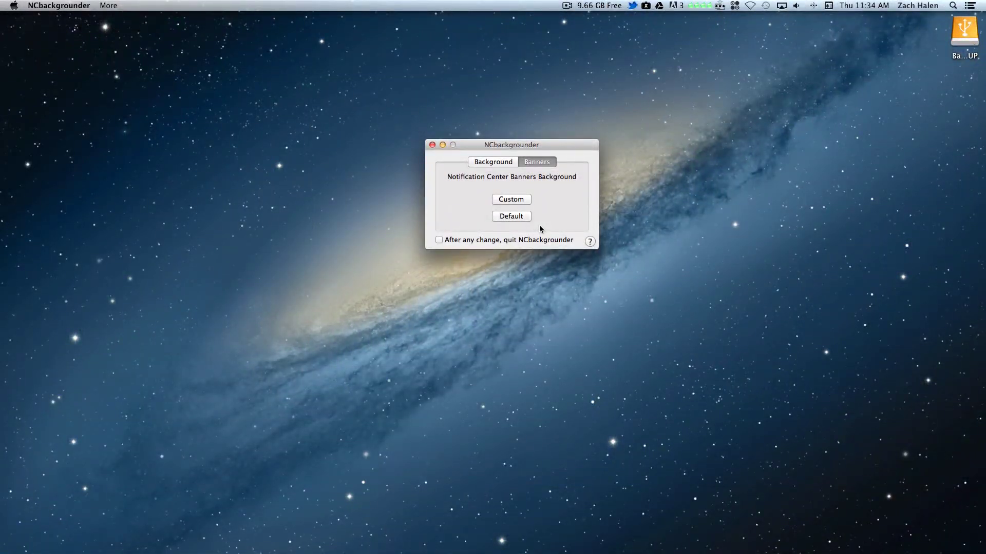
Step: Close NCbackgrounder, check Notification Center's default background, then launch System Preferences
left_click(433, 146)
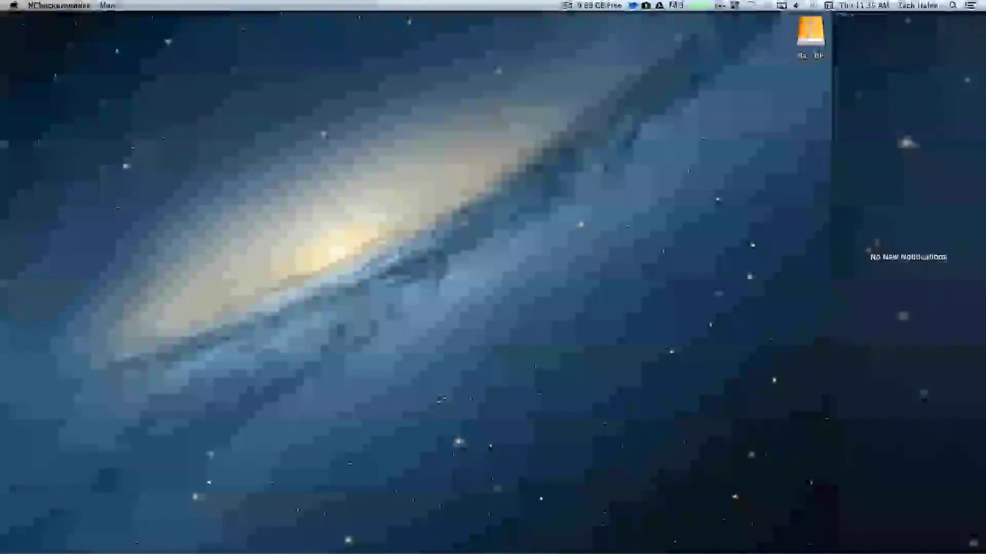
left_click(746, 107)
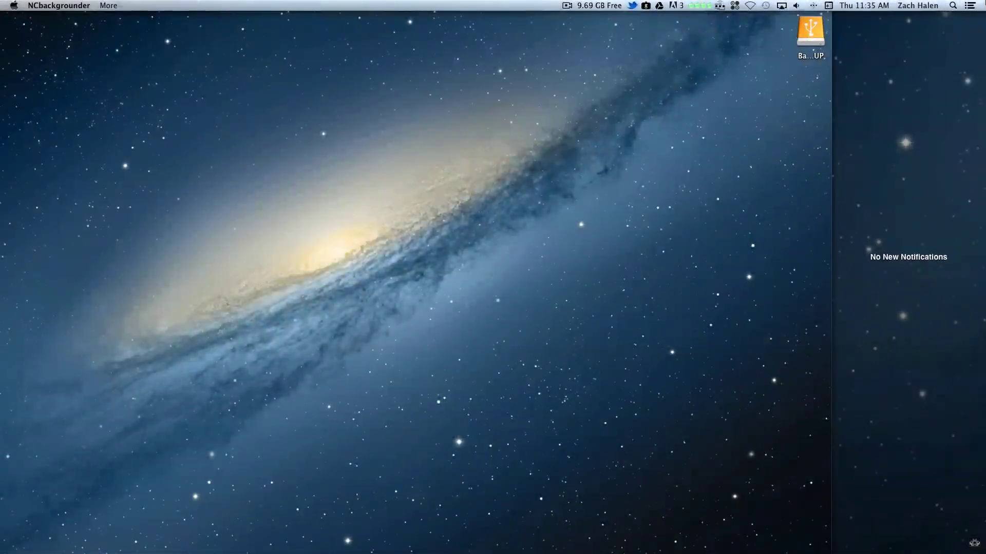
left_click(699, 143)
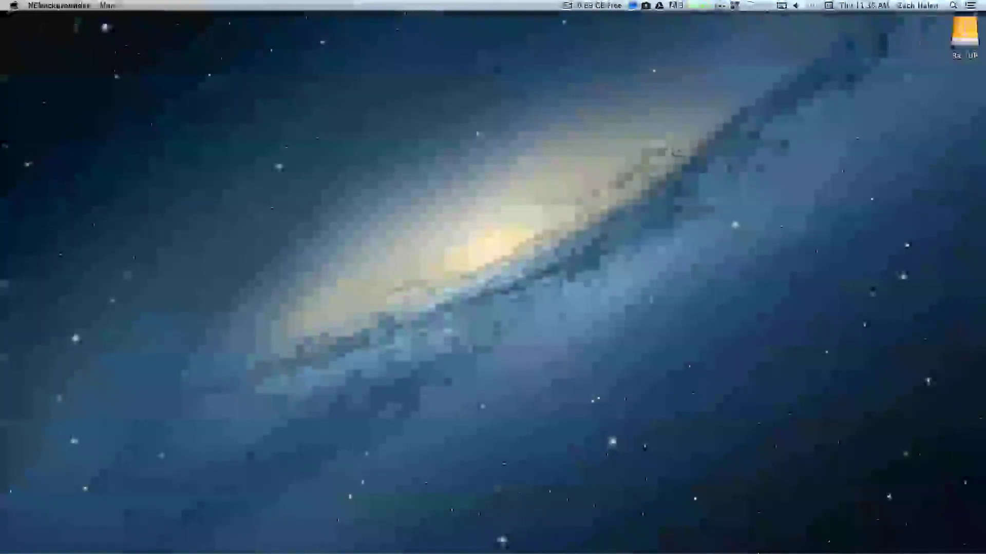
left_click(729, 518)
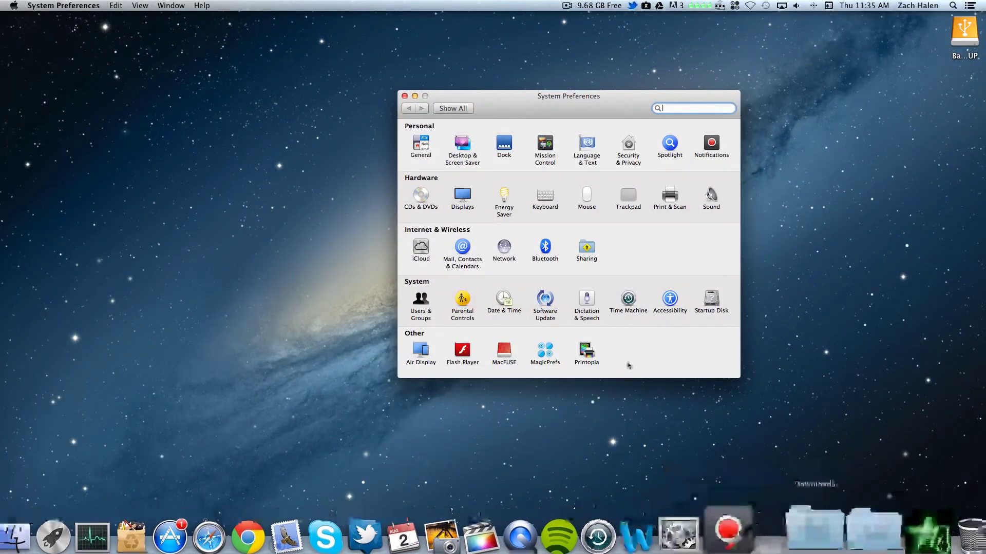
Step: Go to the Screen Saver tab of the Desktop & Screen Saver pane
left_click(459, 149)
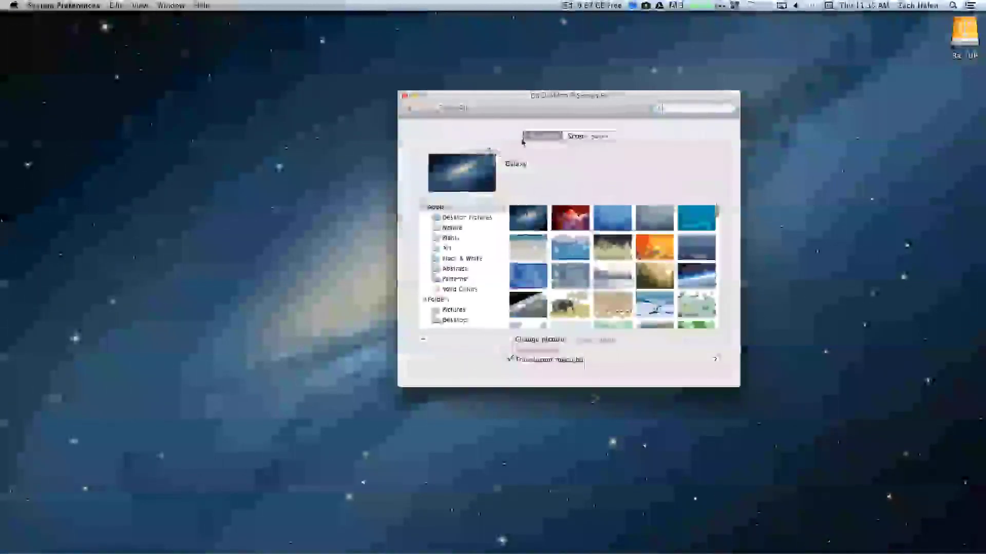
left_click(585, 136)
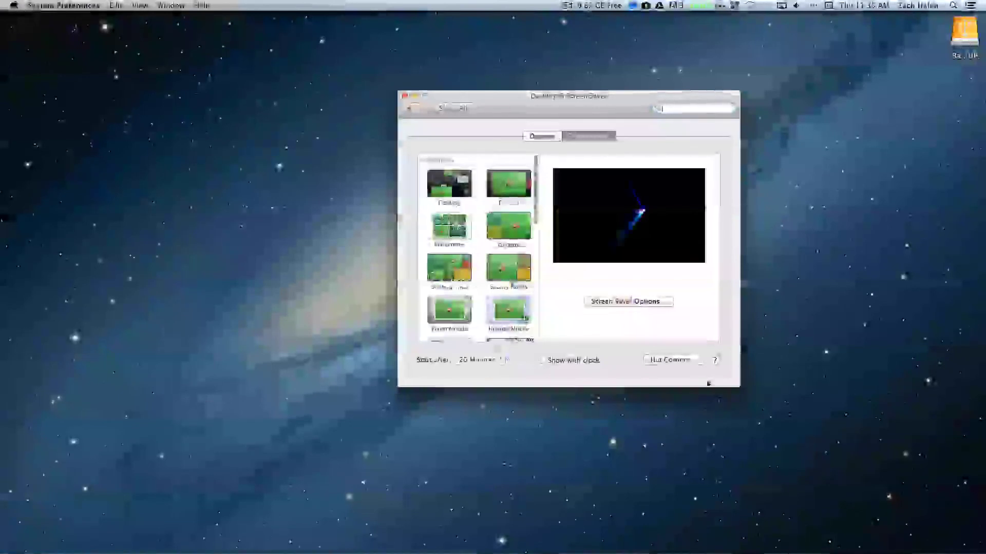
Step: Assign Notification Center to the top-right hot corner, confirm, and close System Preferences
left_click(677, 360)
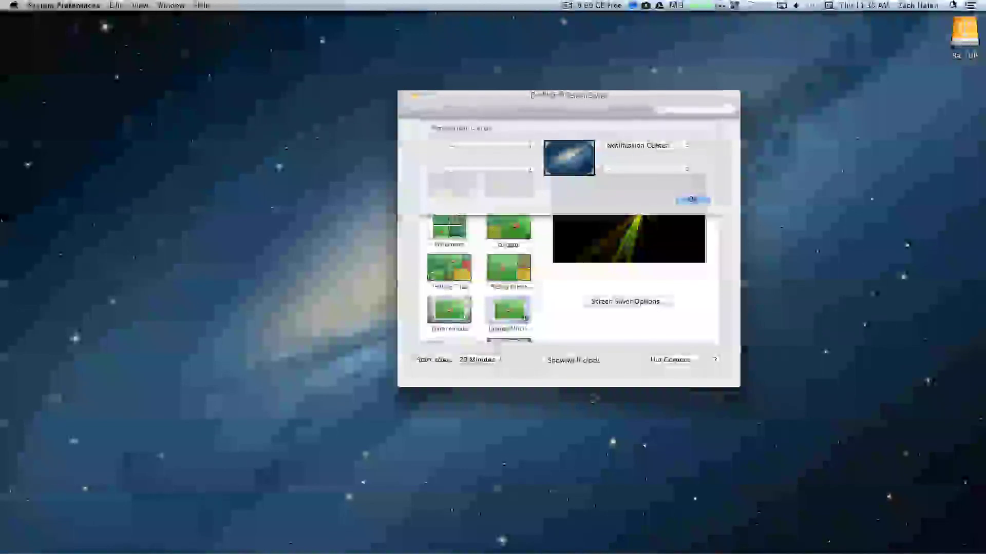
left_click(656, 145)
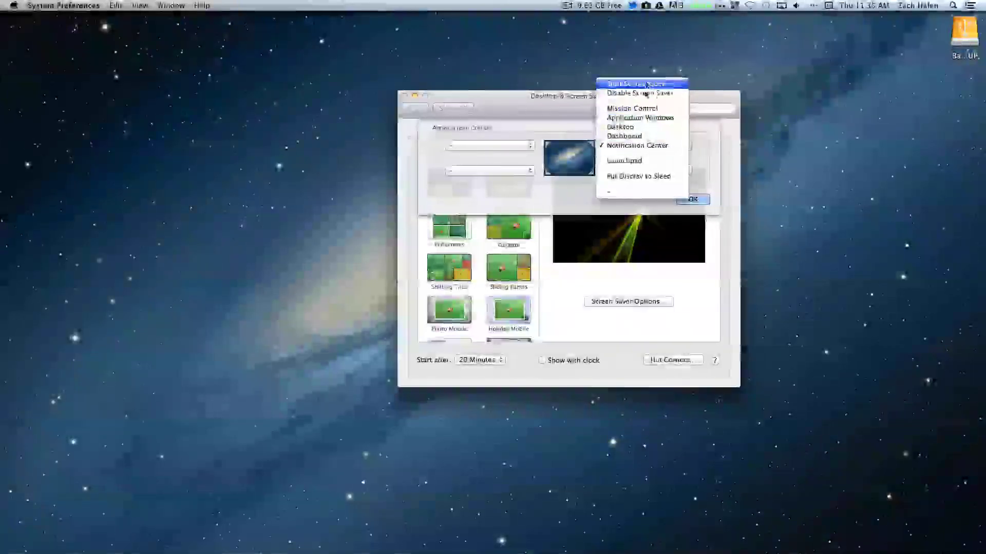
left_click(641, 148)
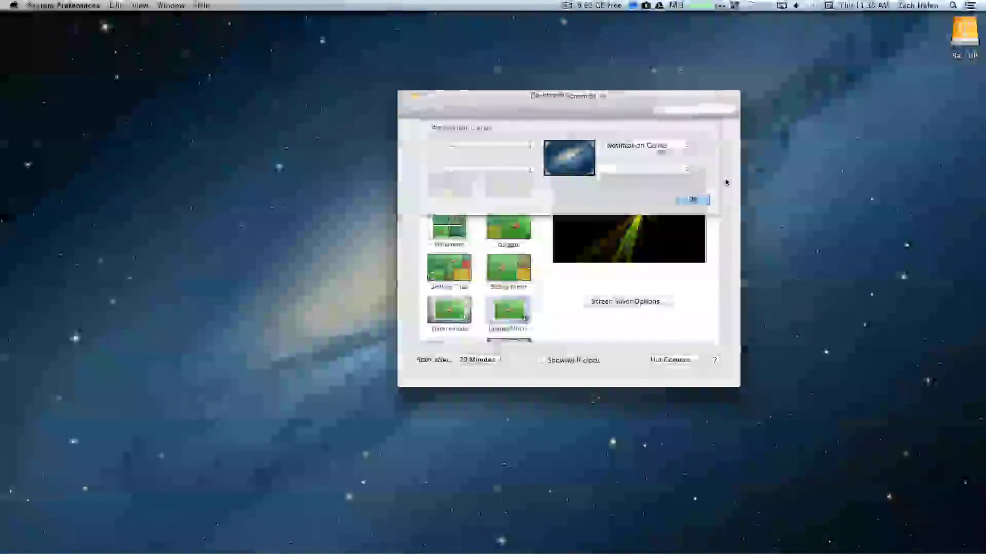
left_click(700, 199)
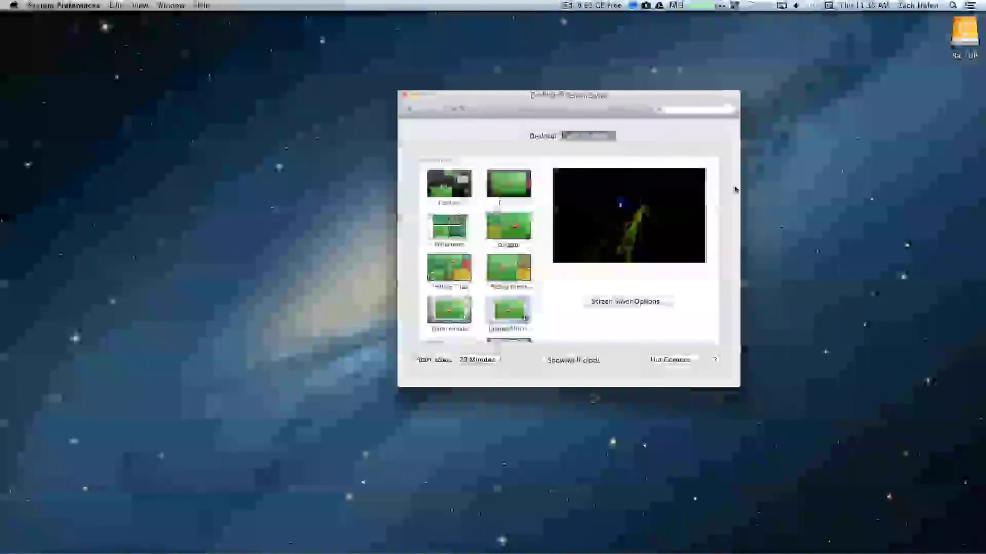
left_click(404, 95)
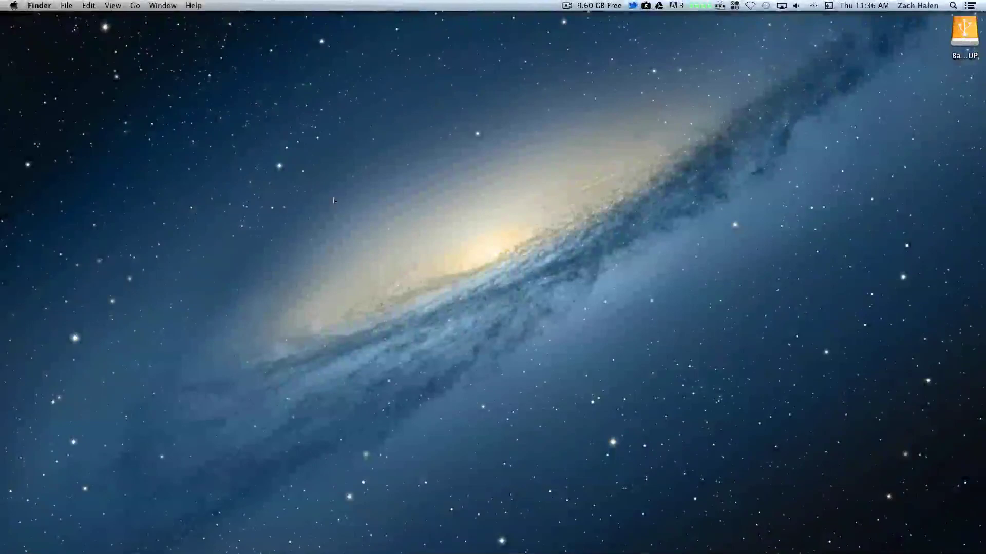
mouse_move(985, 0)
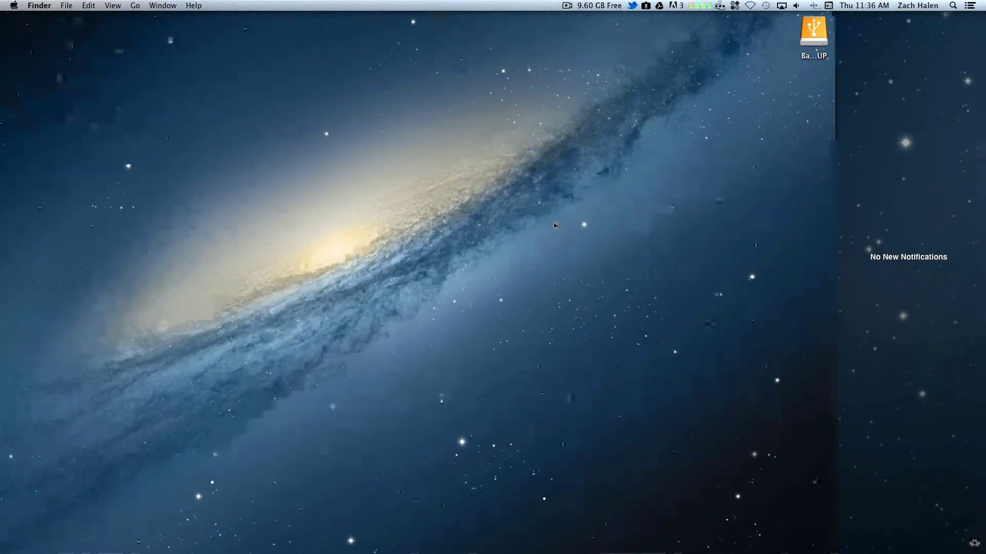
left_click(554, 224)
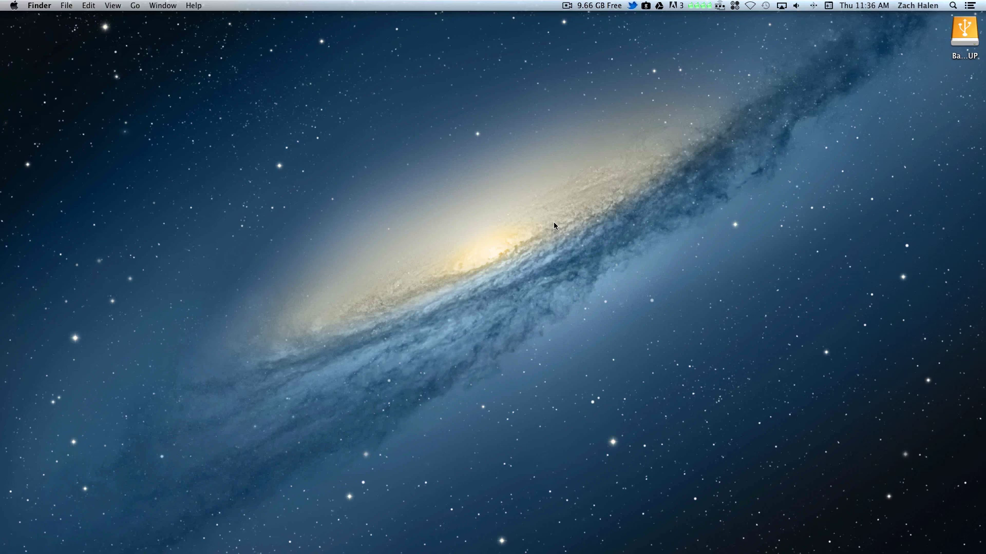
left_click(566, 5)
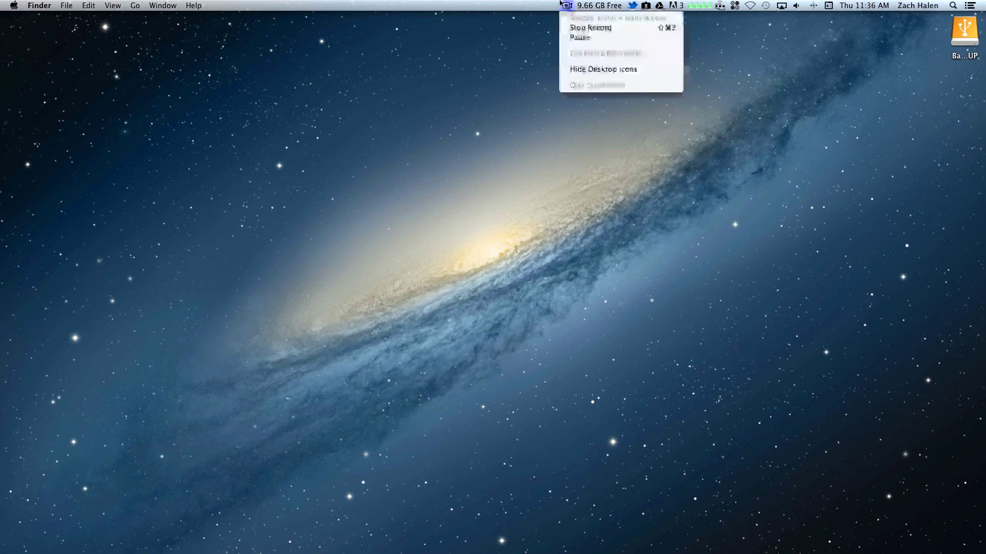